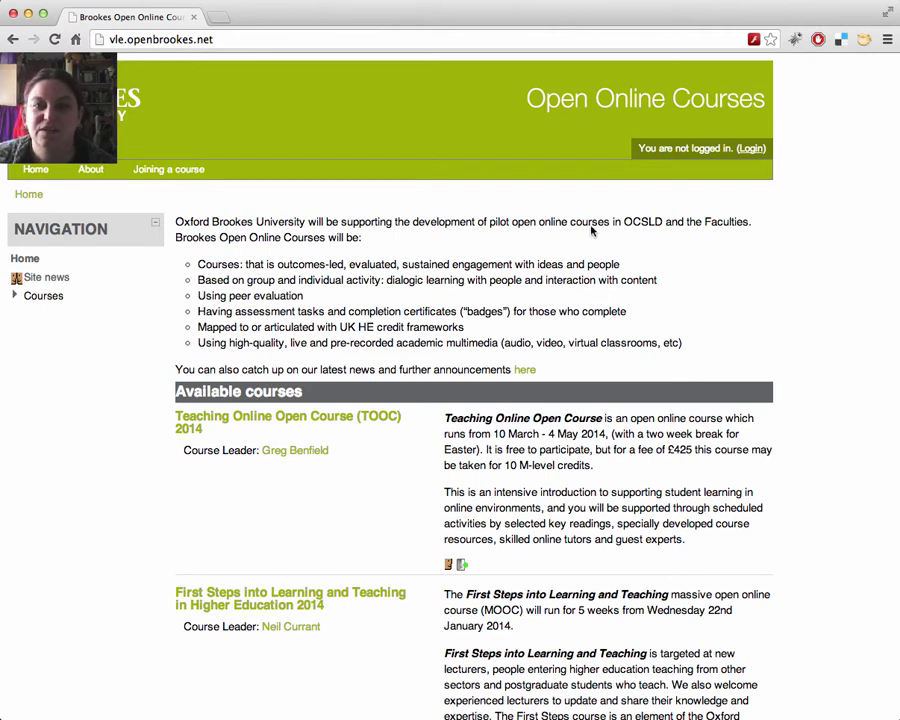
- Log in to the Open Online Courses Moodle site with the saved username and password
click(749, 149)
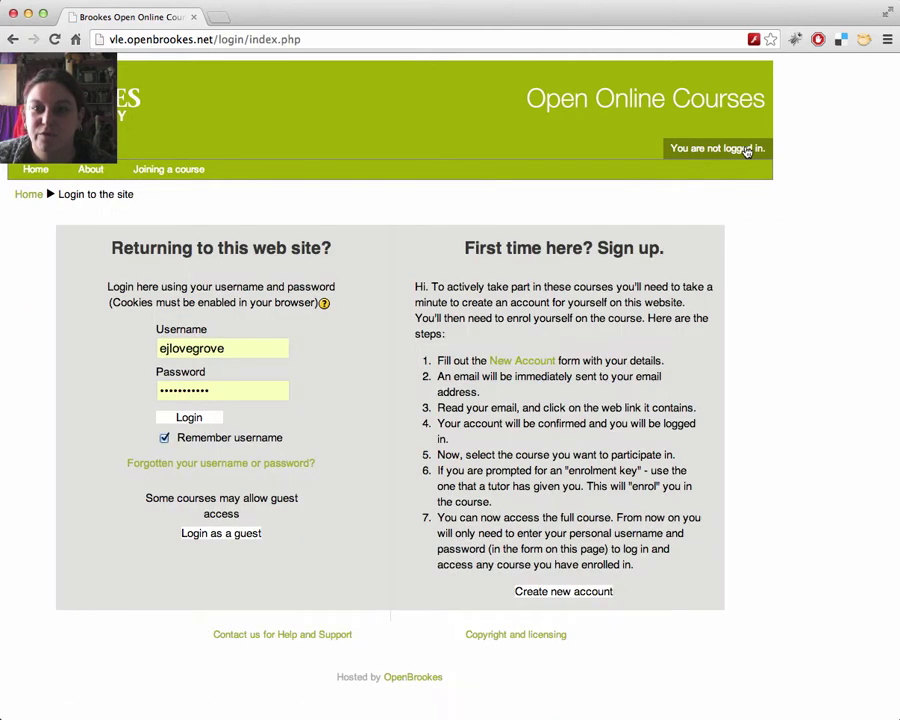
click(192, 419)
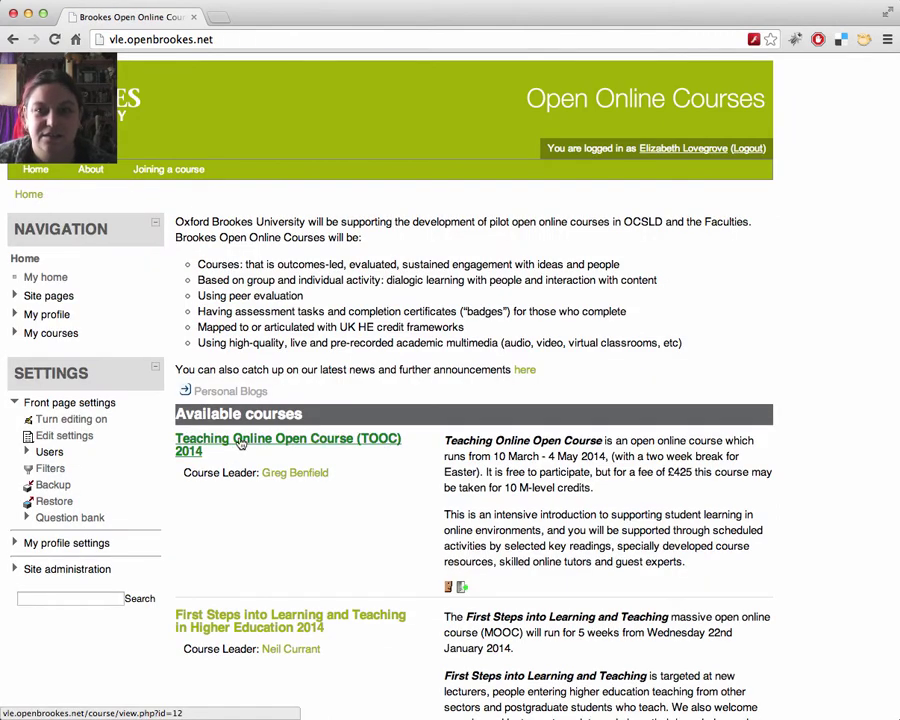
- Open the Teaching Online Open Course (TOOC) 2014 course and browse its Week 1 page
click(240, 443)
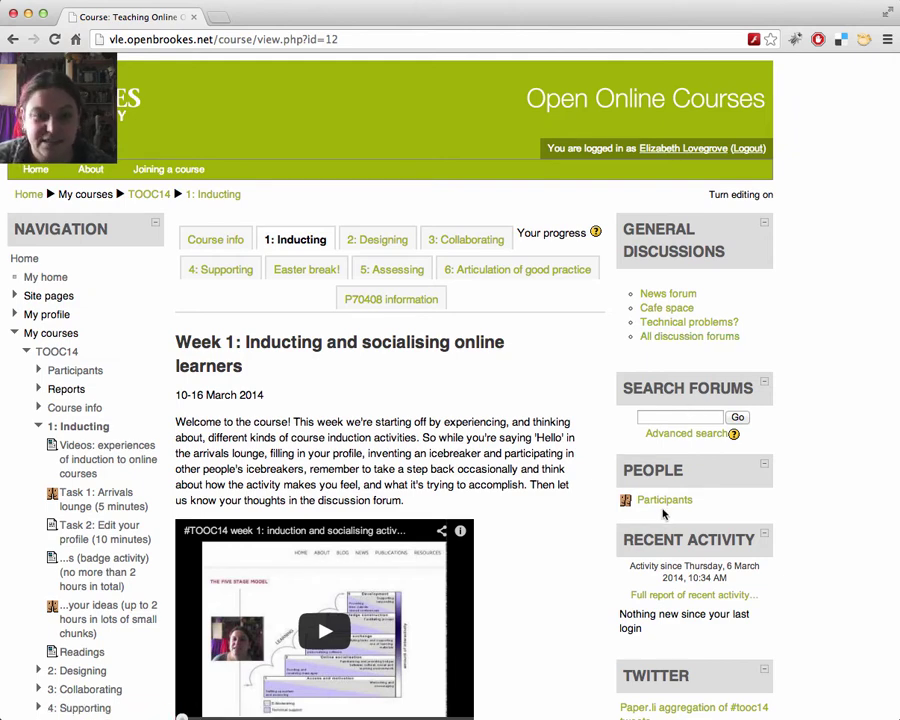
scroll(665, 499, down, 2)
scroll(662, 497, down, 5)
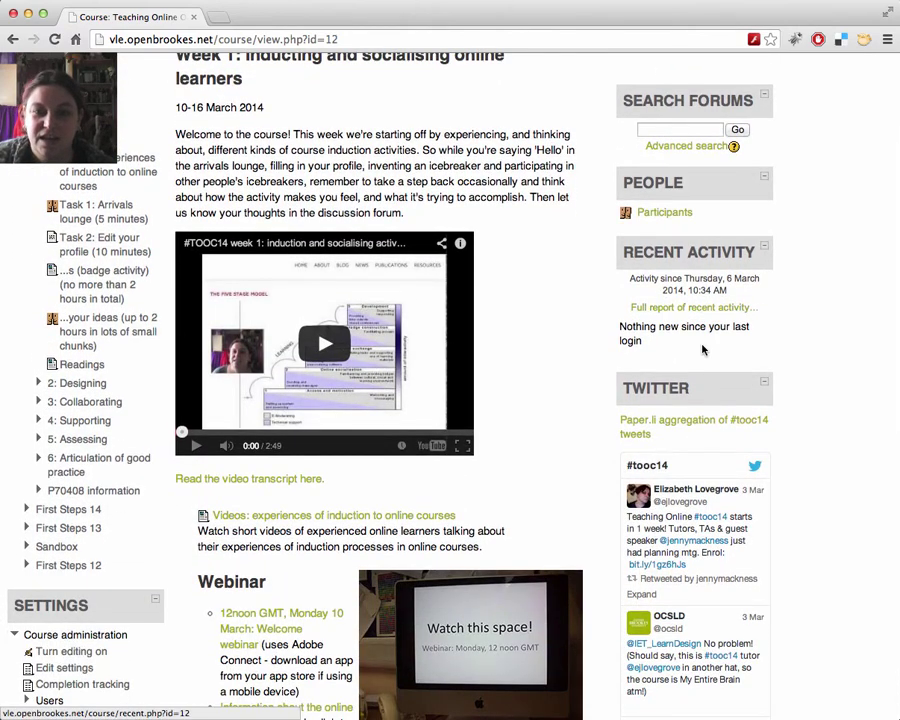
scroll(650, 350, down, 3)
scroll(700, 470, down, 4)
scroll(718, 461, down, 4)
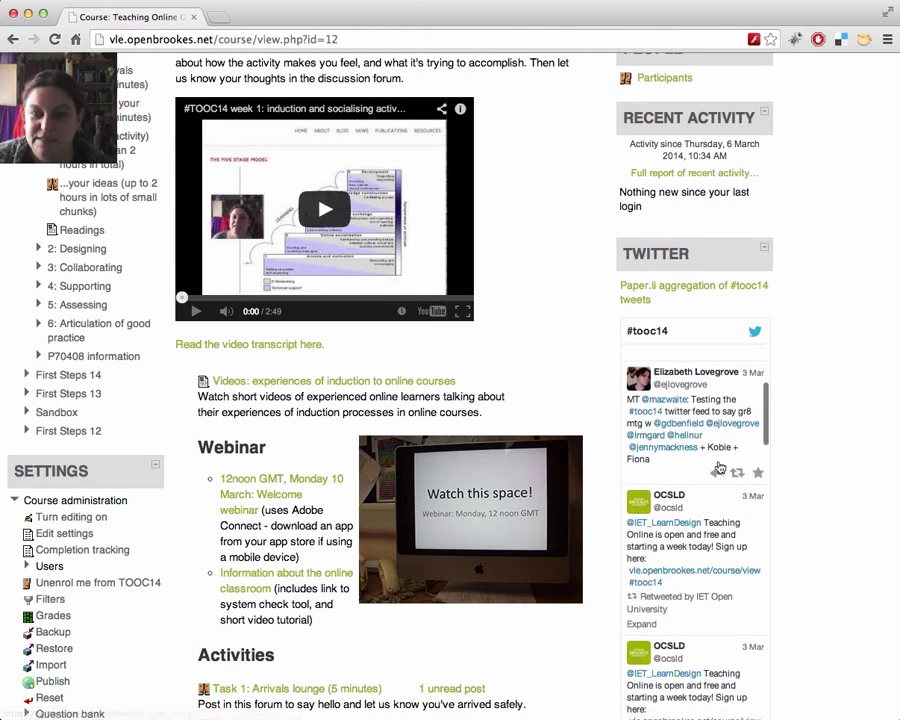
scroll(718, 467, up, 8)
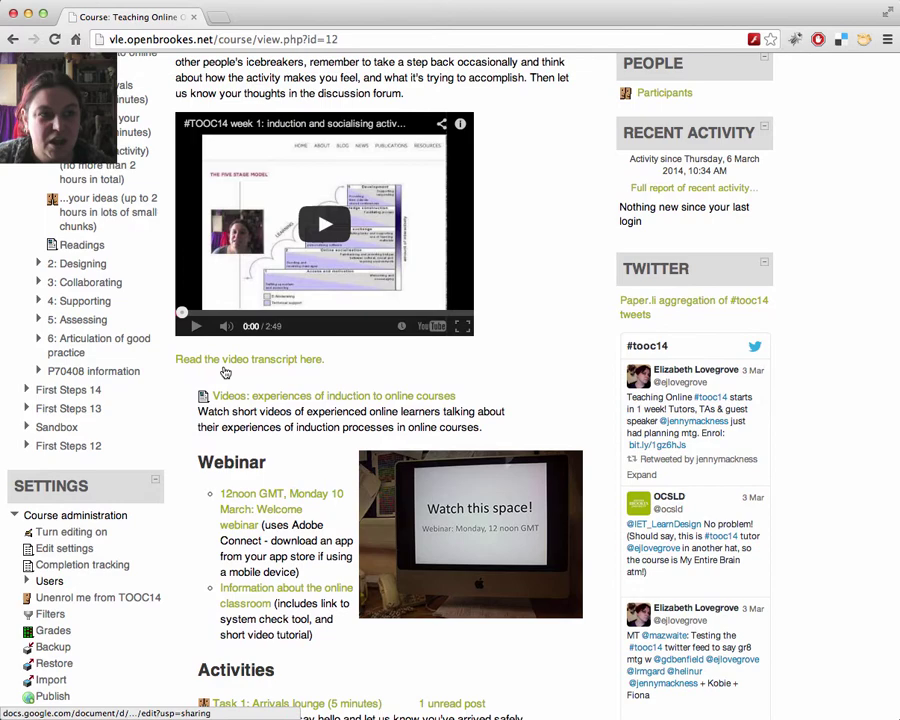
- Expand 3: Collaborating in the Navigation block and scroll down to the Week 1 Activities
scroll(85, 248, up, 2)
scroll(85, 248, up, 3)
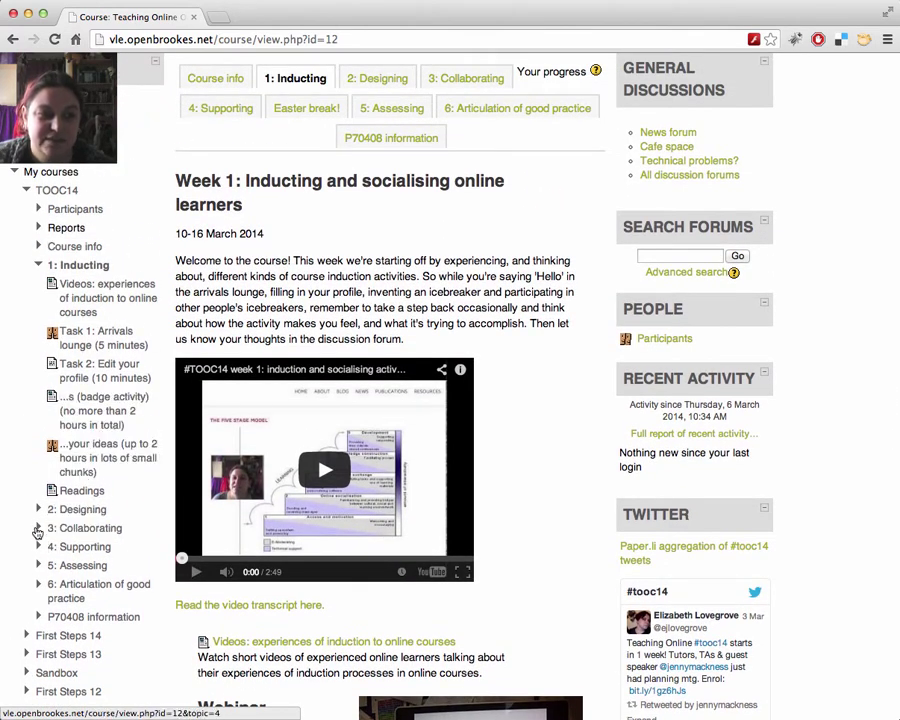
click(38, 528)
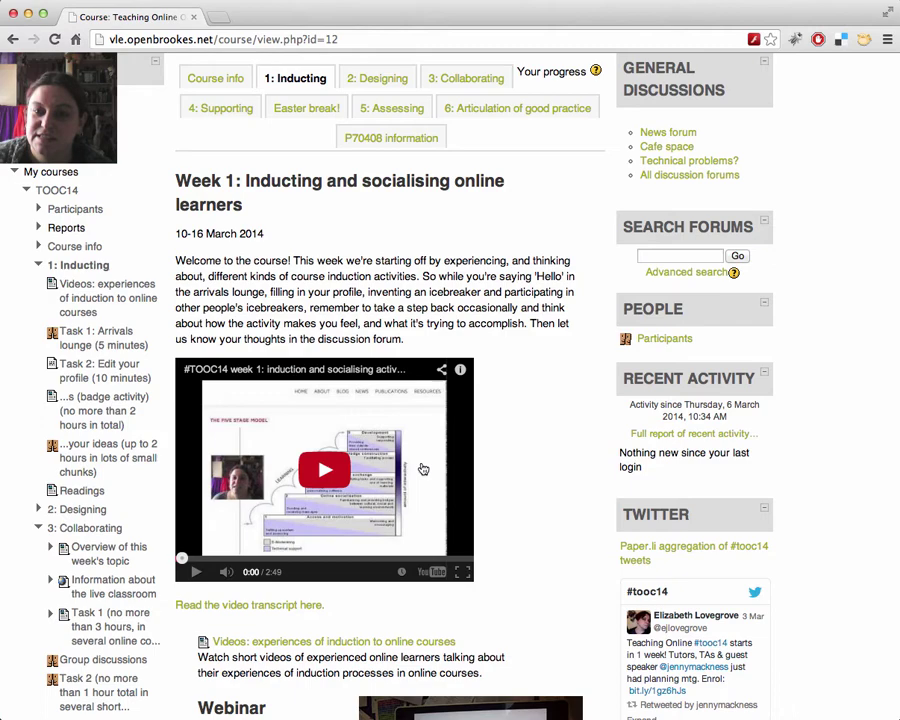
scroll(423, 469, down, 10)
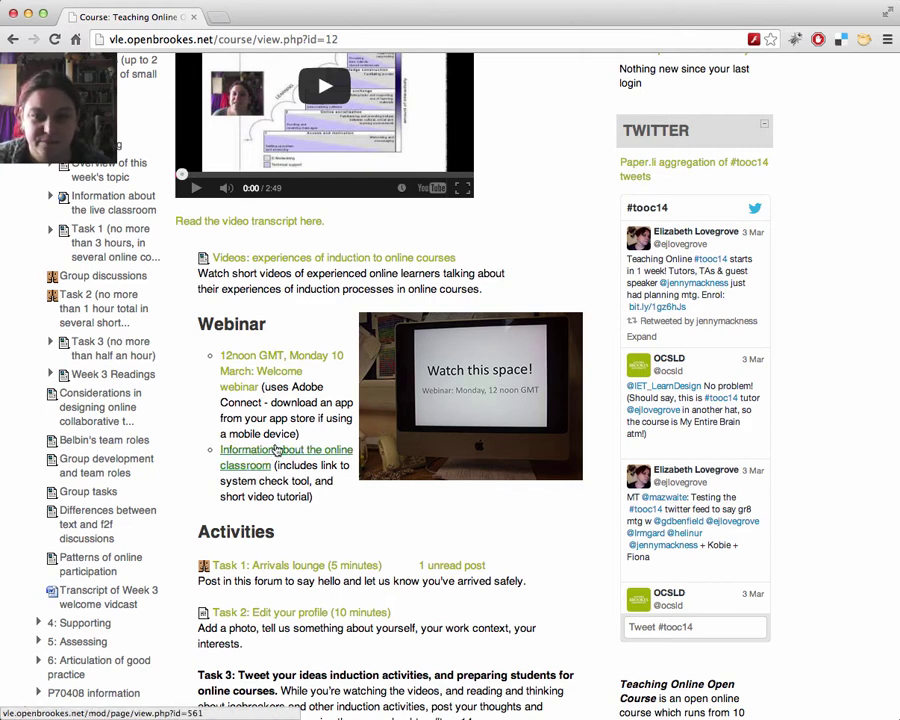
scroll(277, 450, down, 5)
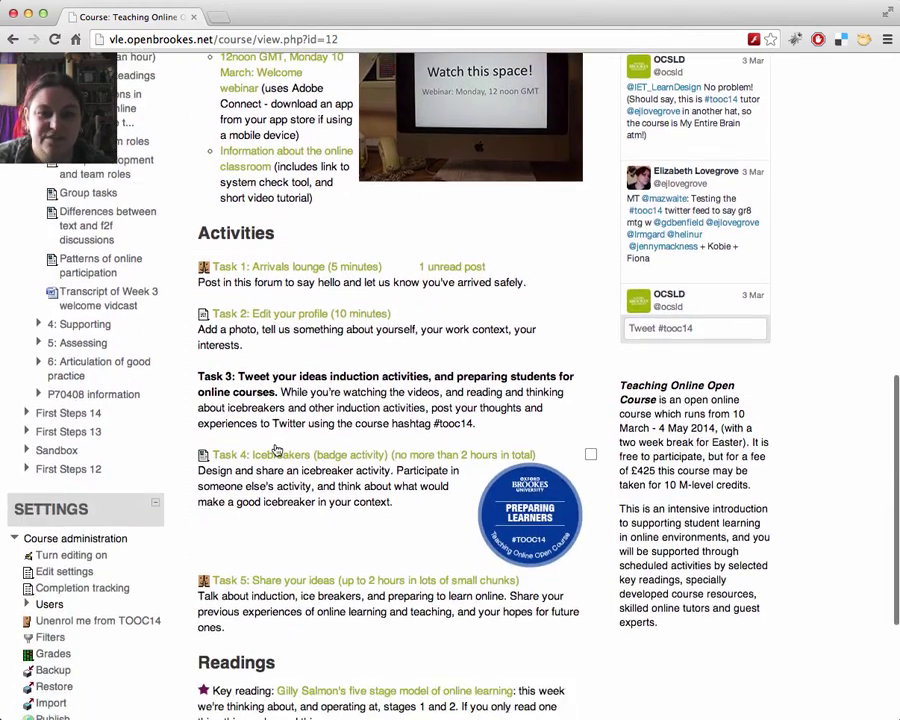
- Tick the completion checkbox for Task 4: Icebreakers, then scroll back to the section top
scroll(277, 450, down, 1)
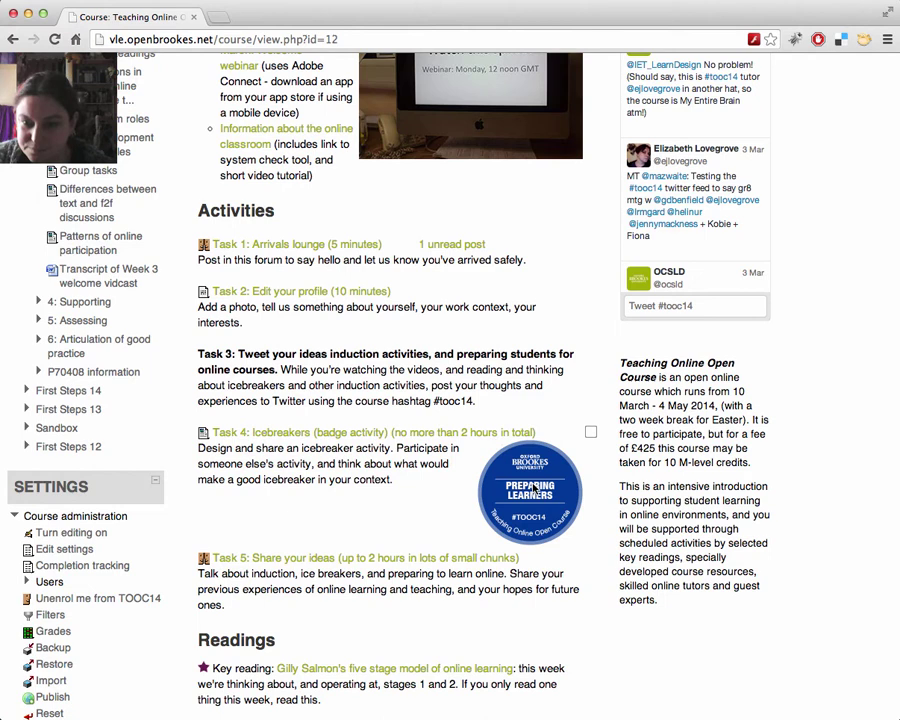
click(589, 433)
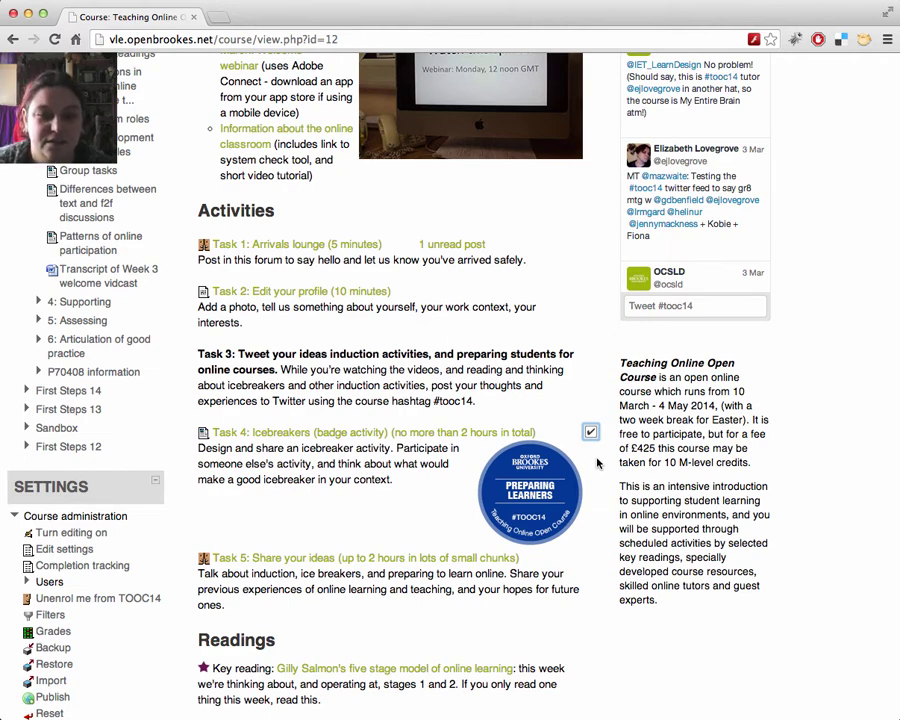
scroll(598, 463, down, 3)
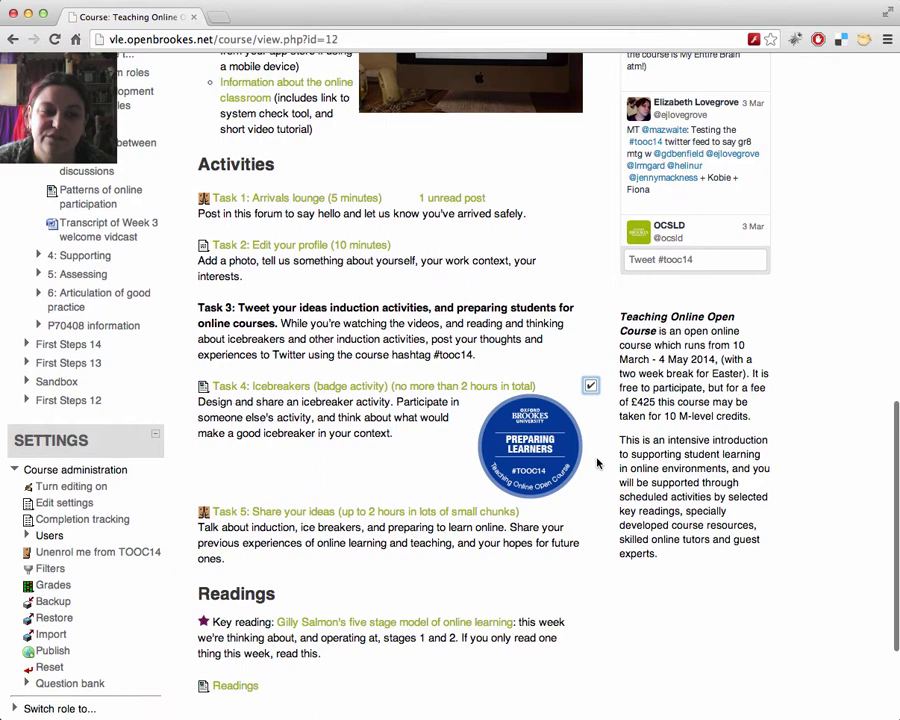
scroll(598, 463, down, 2)
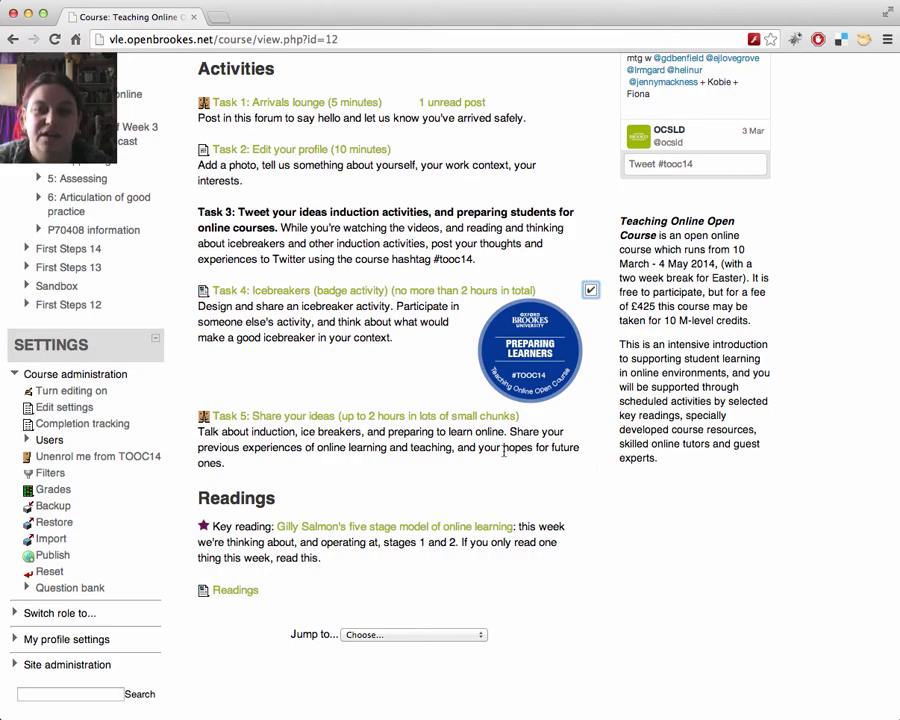
scroll(400, 320, up, 15)
scroll(636, 286, up, 5)
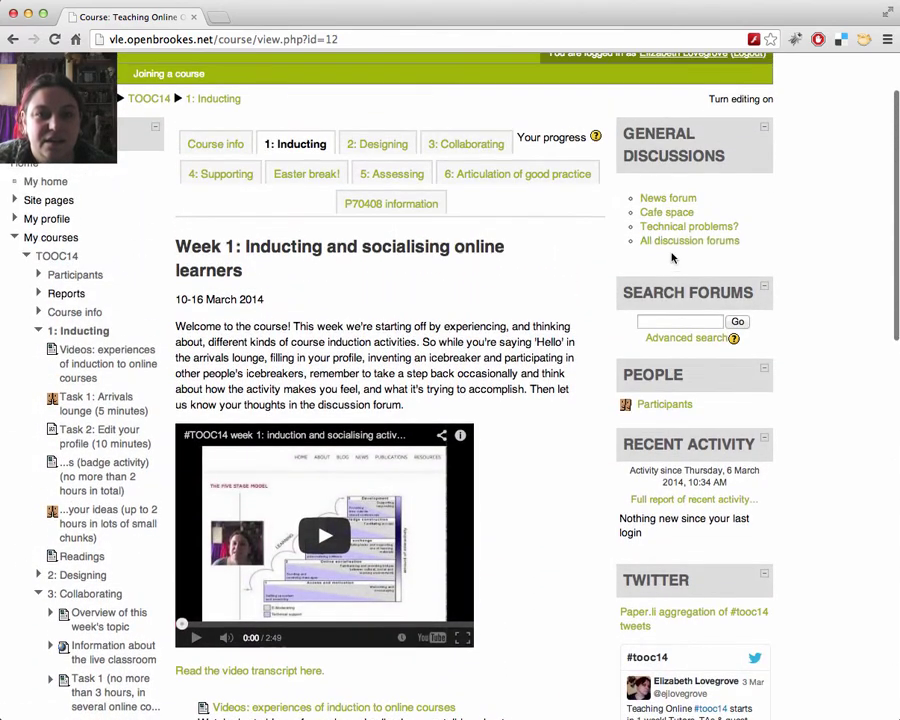
- Open All discussion forums and toggle News forum tracking off and back on to Yes
click(673, 242)
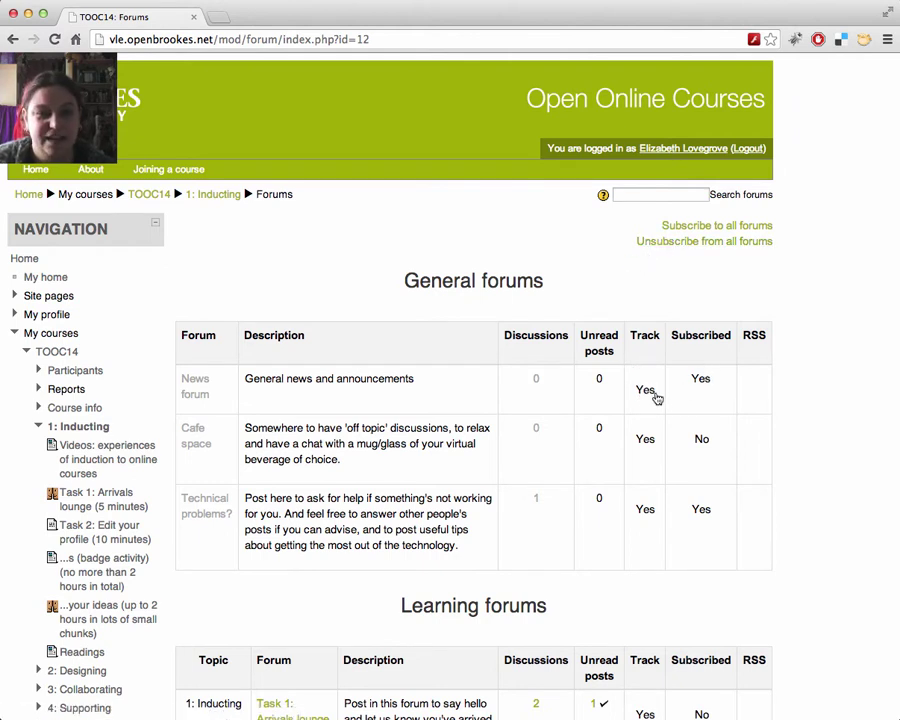
click(648, 392)
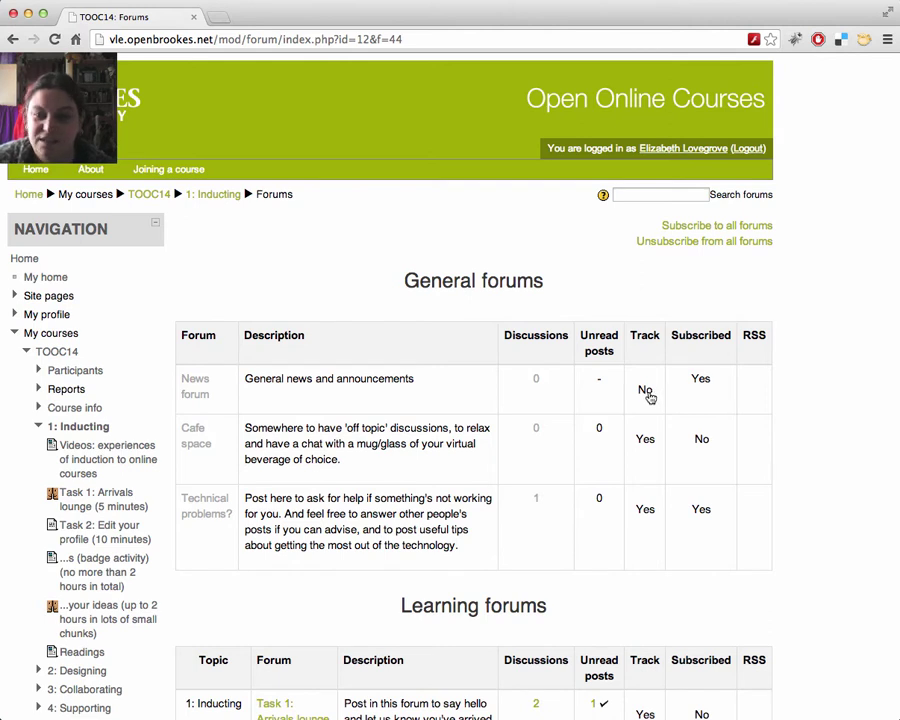
click(647, 395)
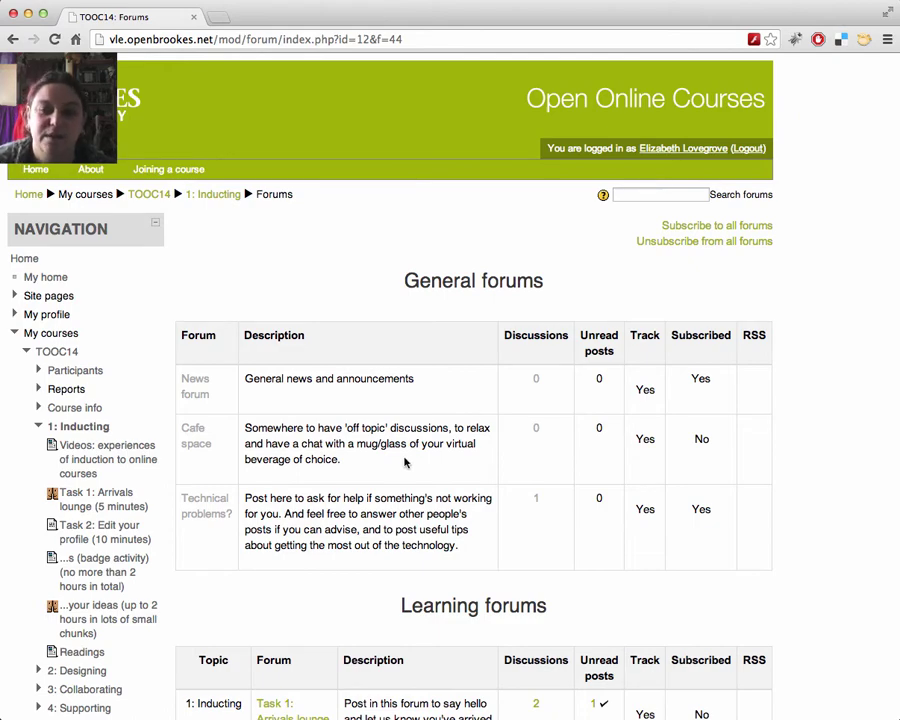
- Open Edit profile under My profile settings and review Email digest type, keeping Complete
scroll(405, 462, down, 15)
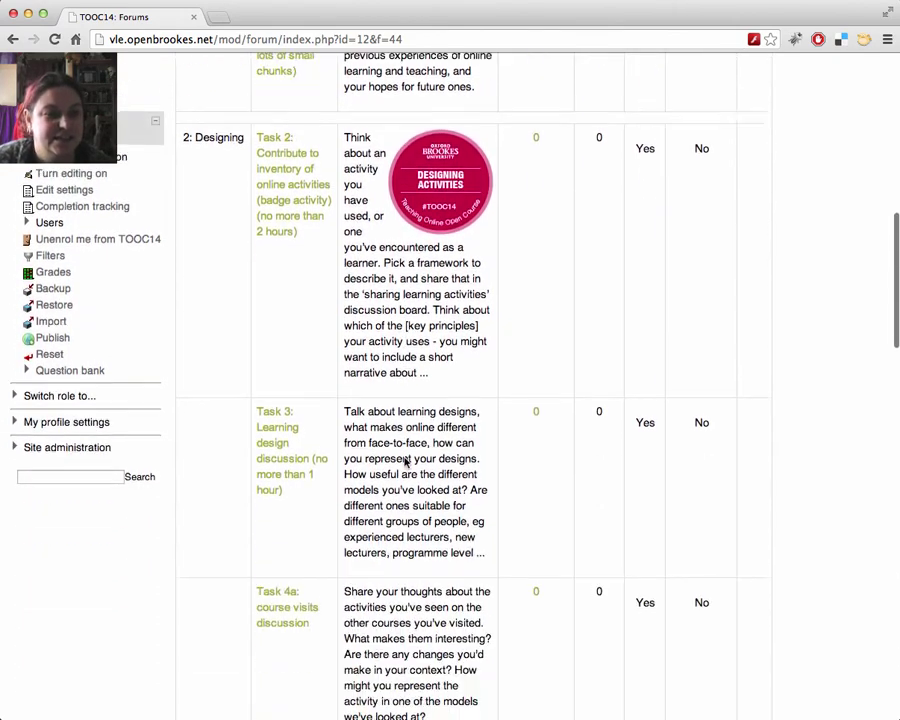
scroll(190, 240, up, 3)
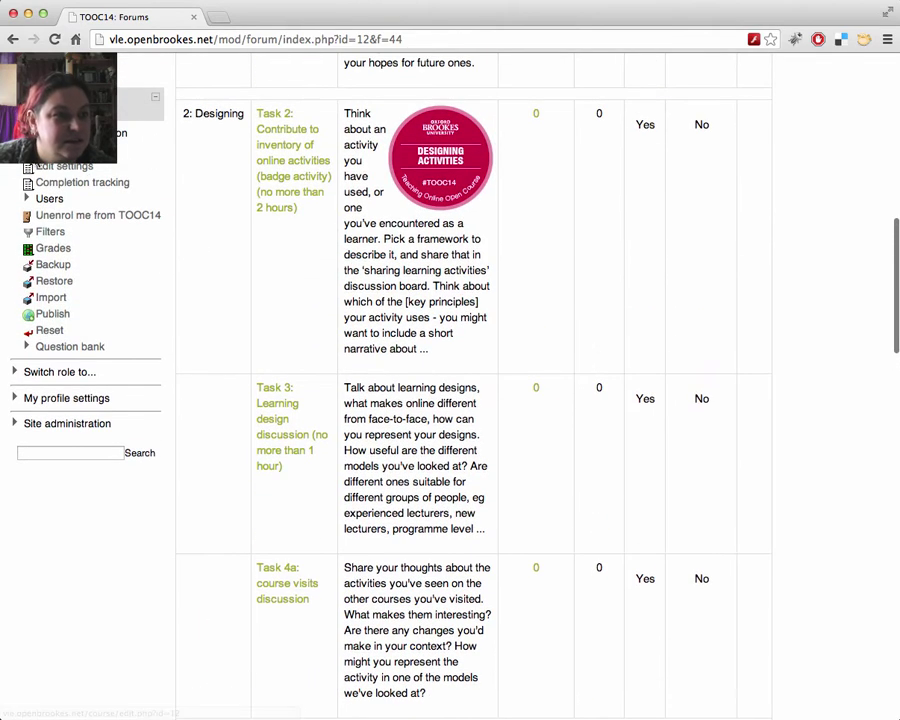
click(22, 399)
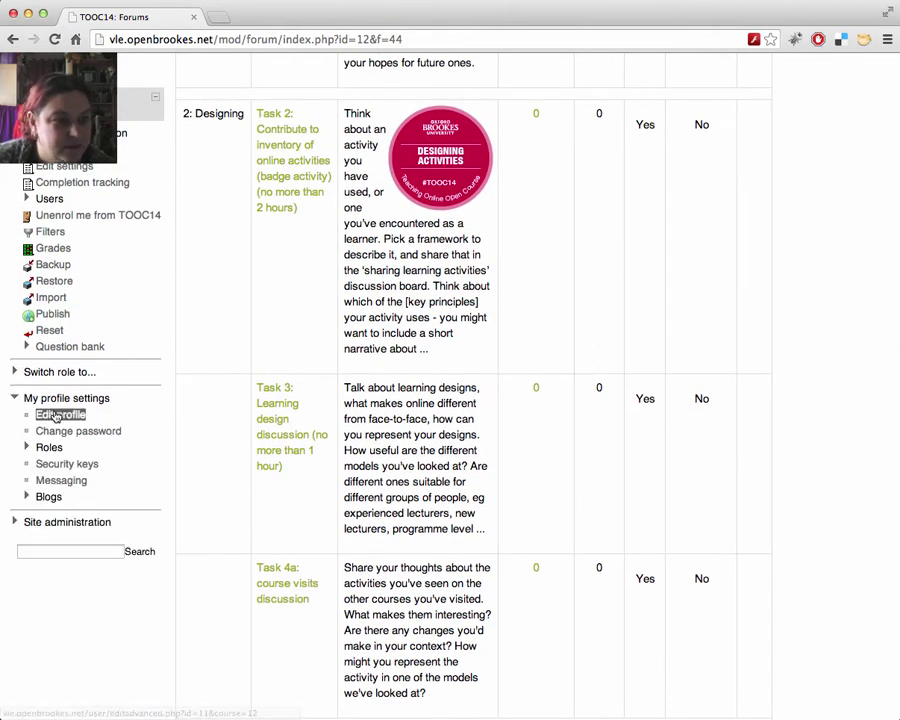
click(58, 415)
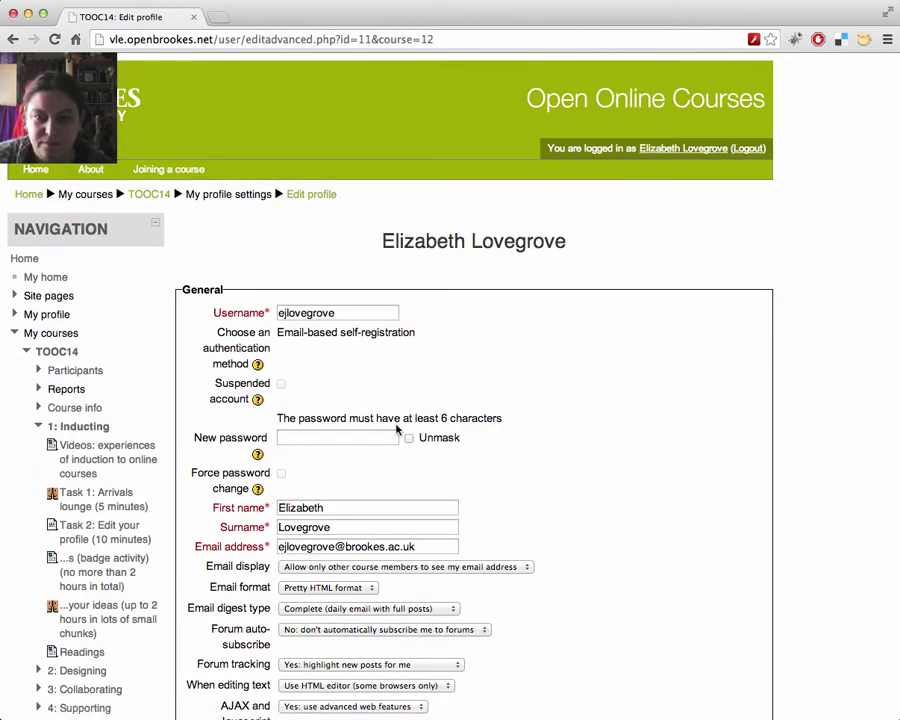
scroll(420, 437, down, 5)
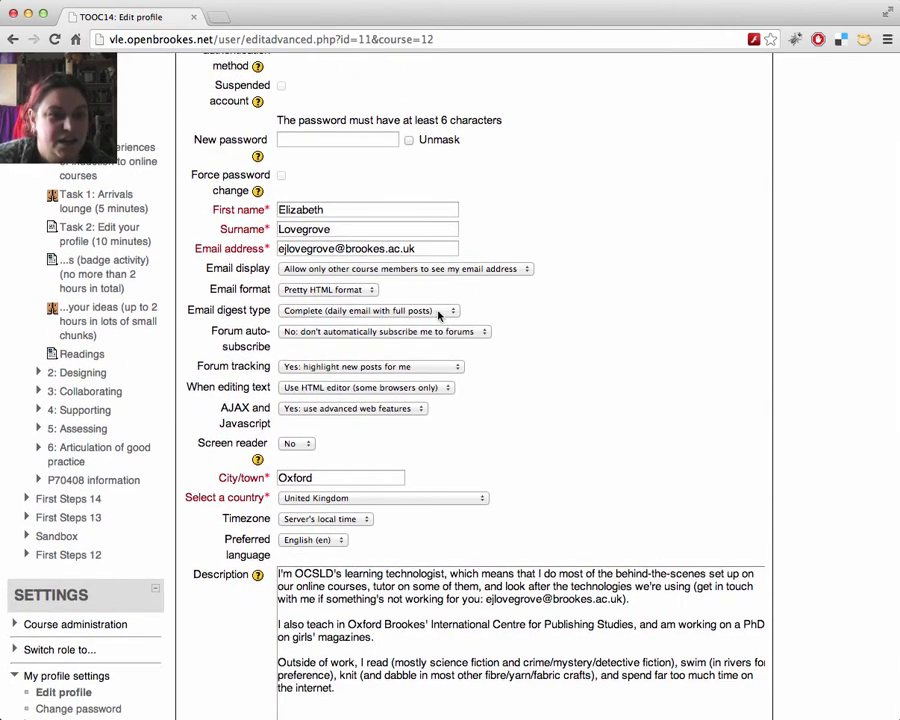
click(439, 315)
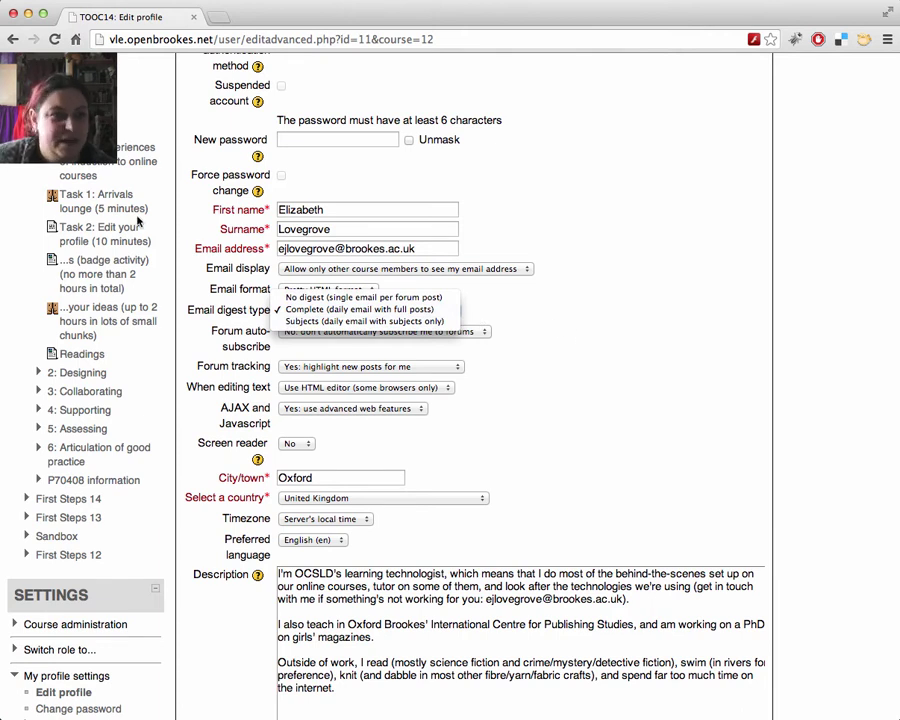
key(super+r)
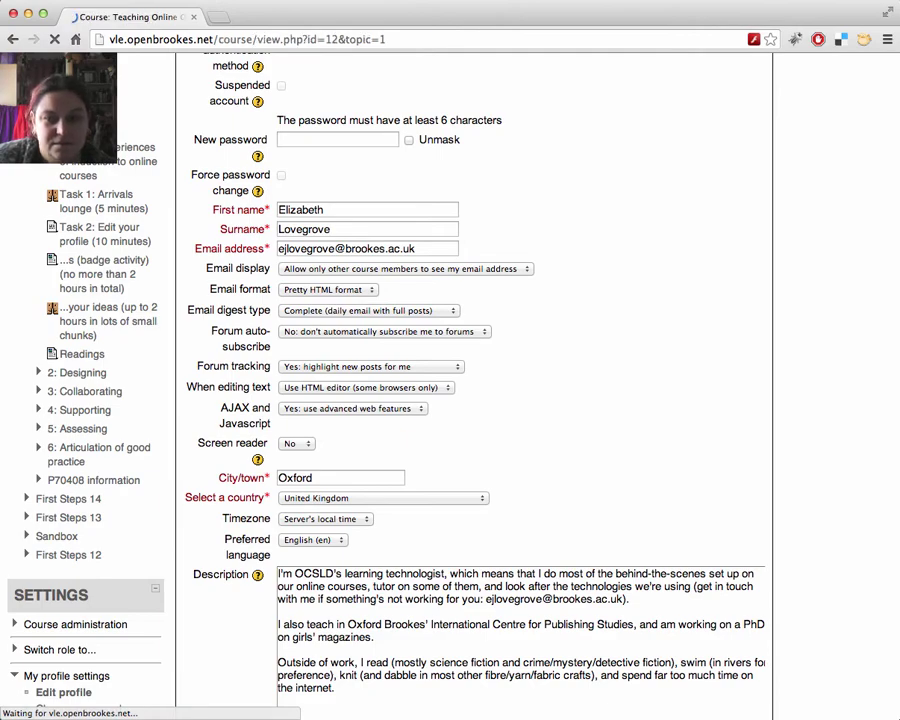
- Scroll the reloaded Week 1: Inducting page down to Readings and back up to the tabs
scroll(396, 253, down, 10)
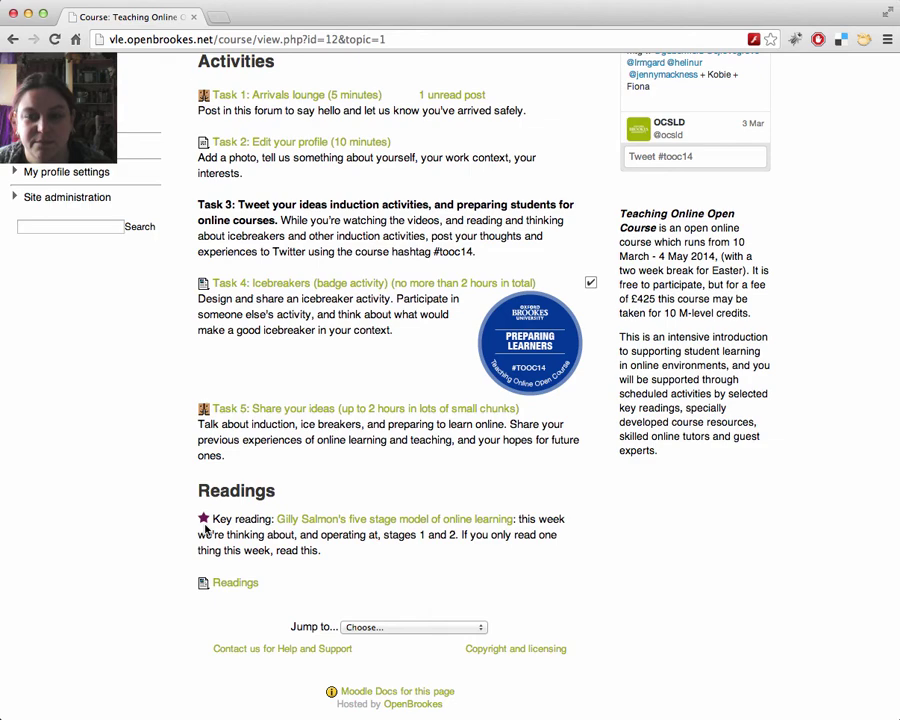
scroll(205, 530, up, 15)
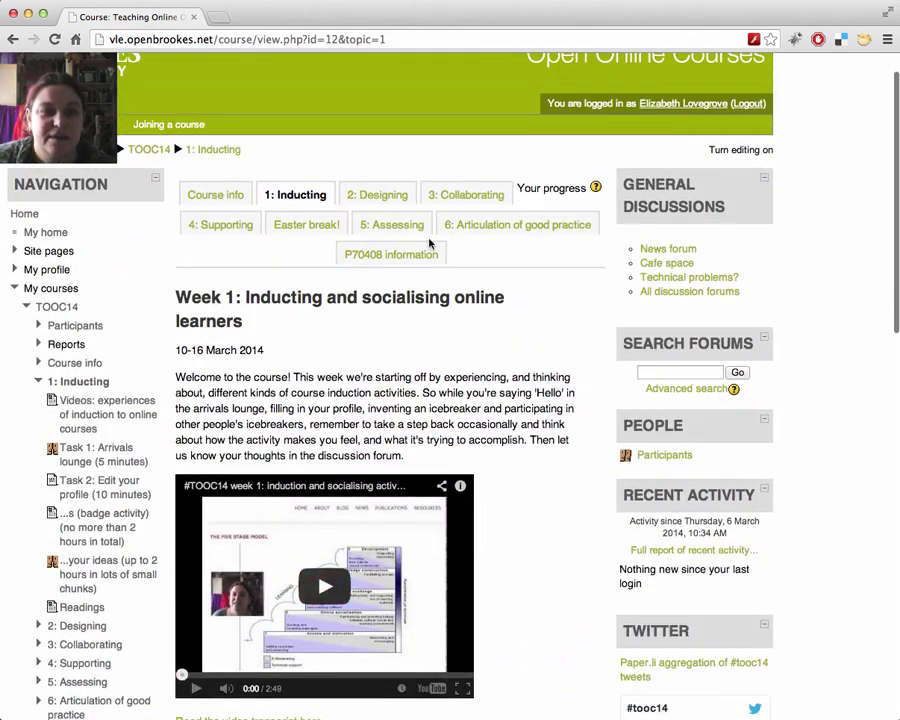
- Show the P70408 information section, then open the Technical problems? forum
click(395, 258)
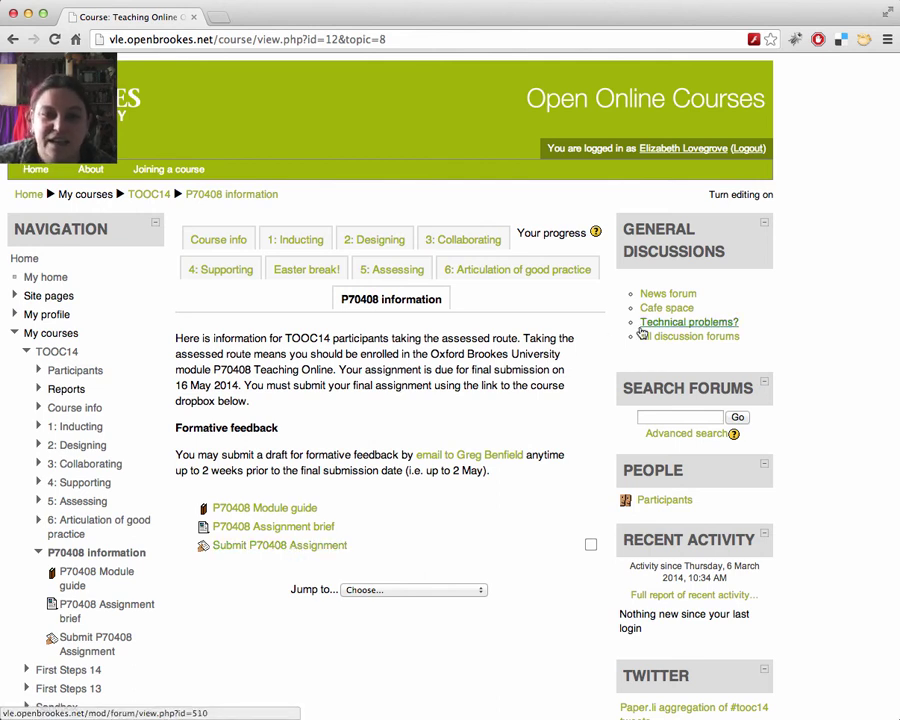
click(673, 323)
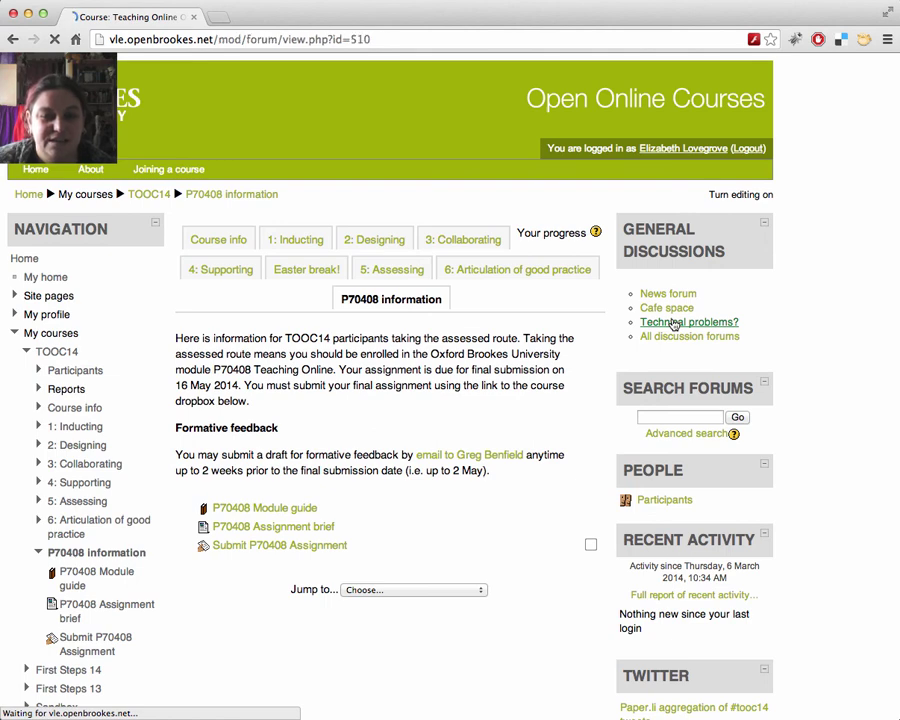